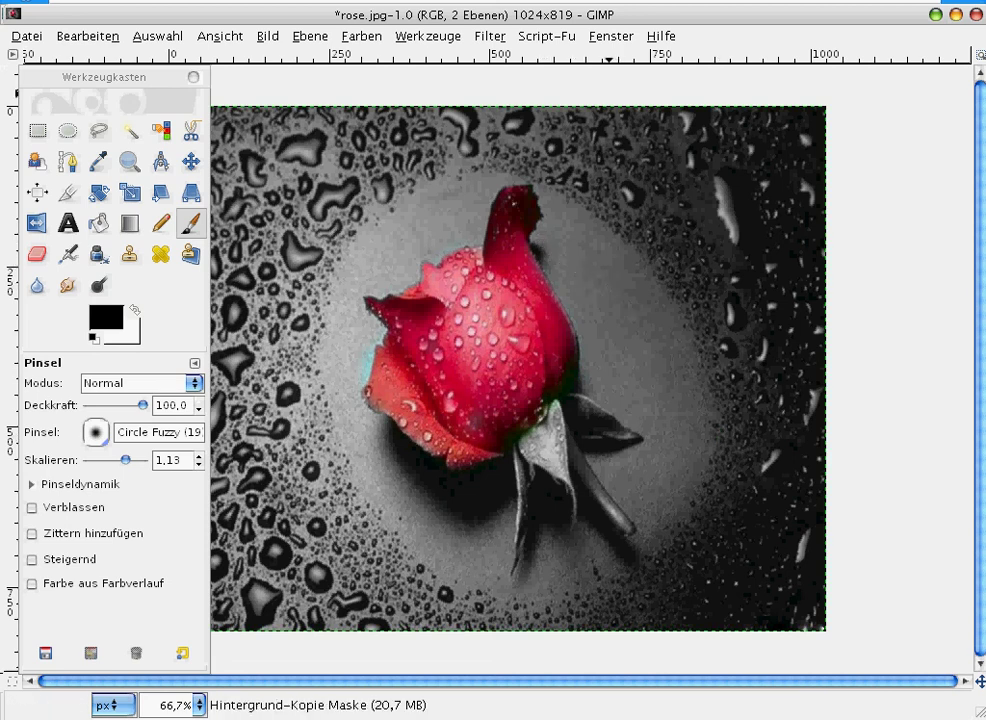
Step: Switch to the original full-colour rose.jpg-2.0 image window
click(150, 12)
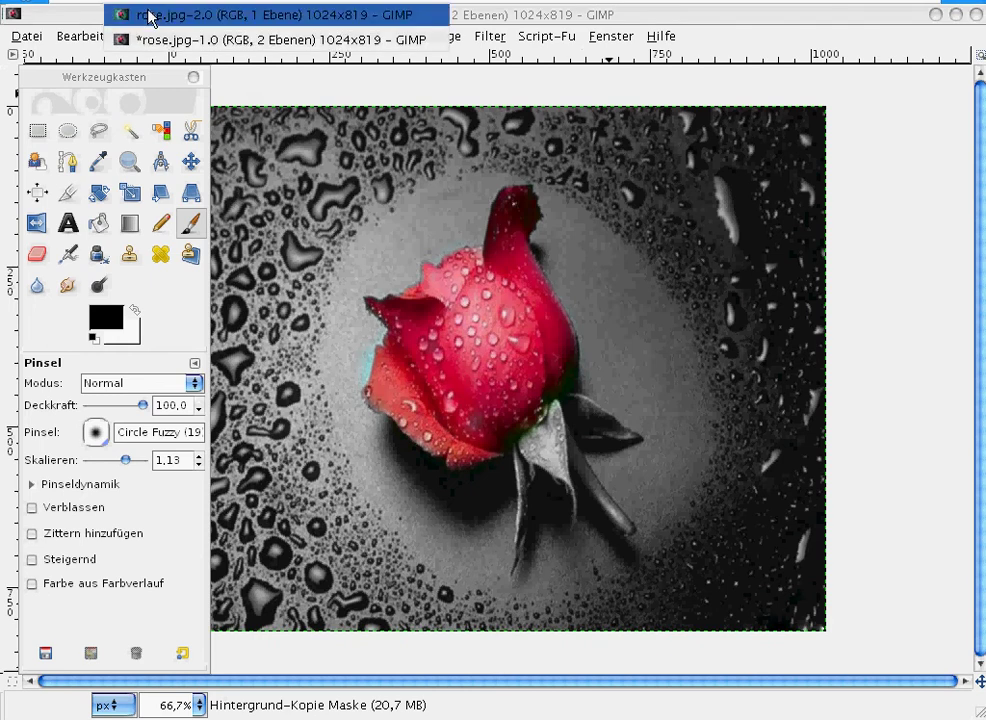
click(279, 20)
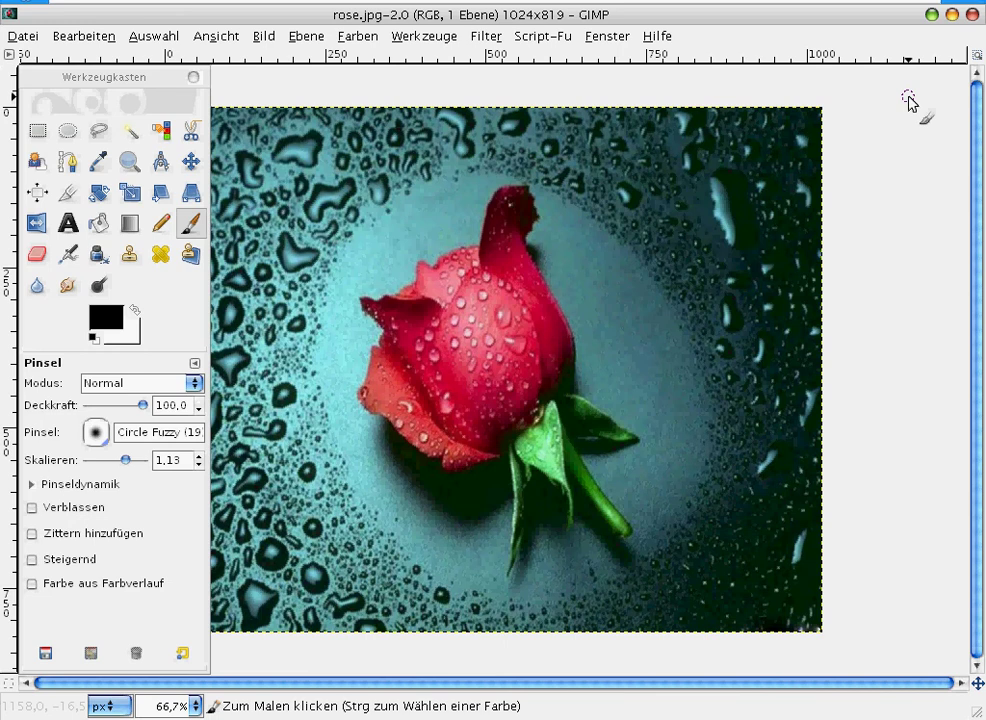
Step: Open the Ebenen (Layers) dialog from Fenster > Andockbare Dialoge and place it beside the image
click(604, 37)
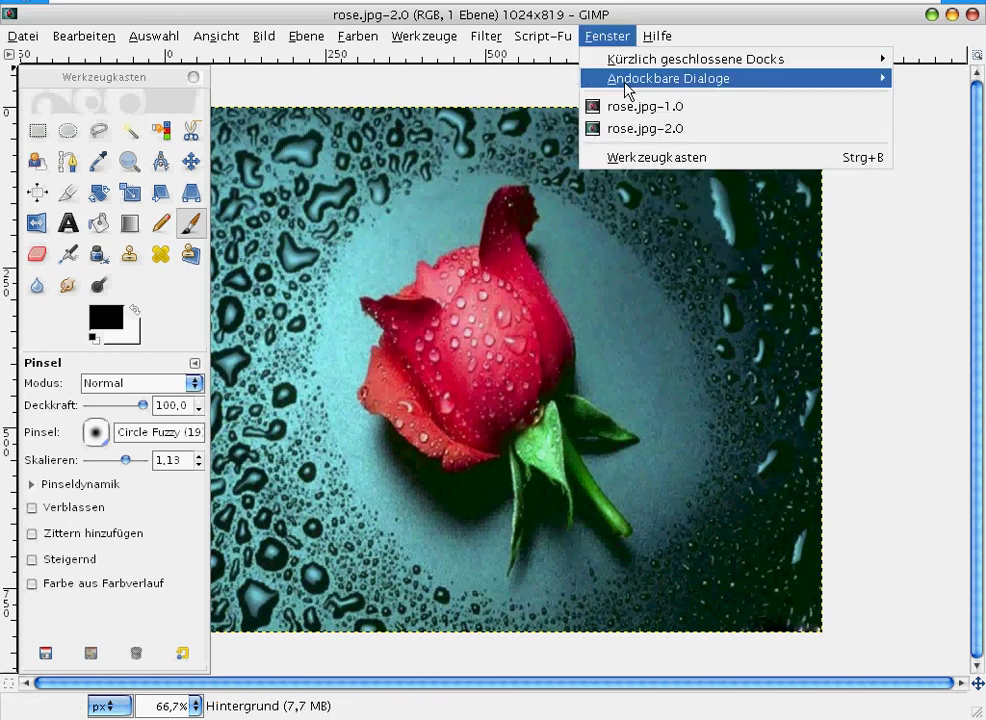
mouse_move(668, 78)
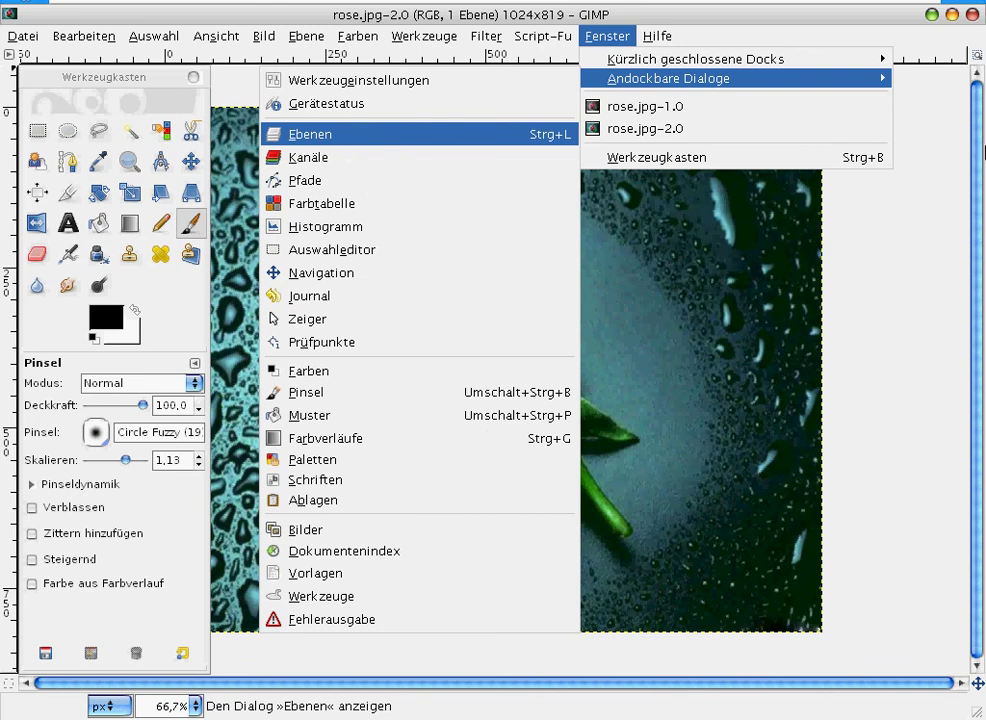
click(300, 134)
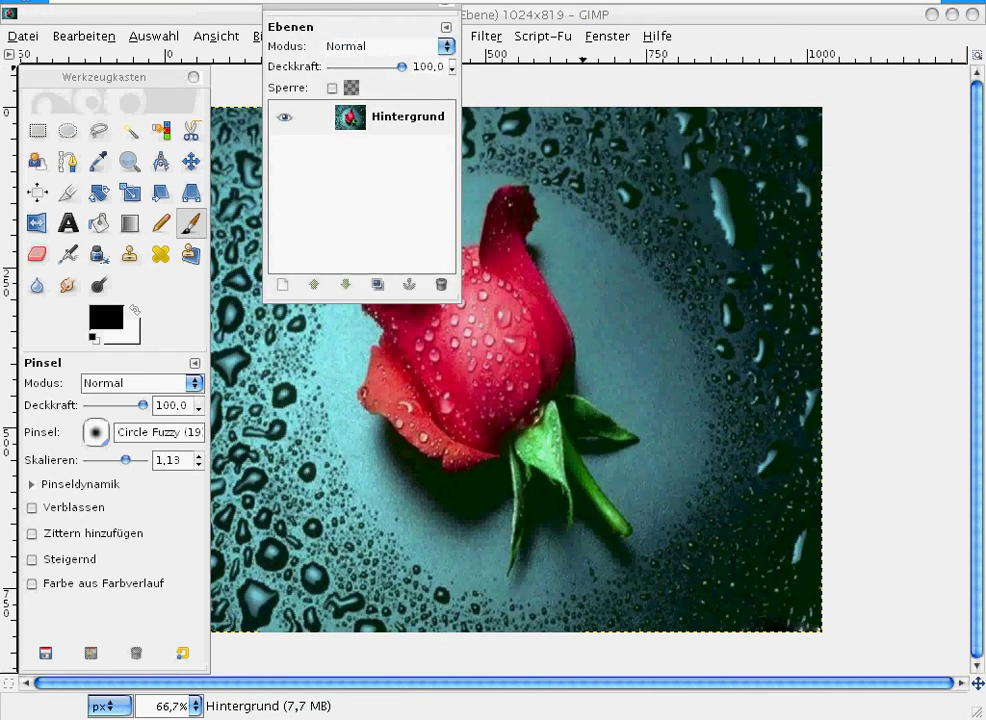
drag(367, 8, 871, 176)
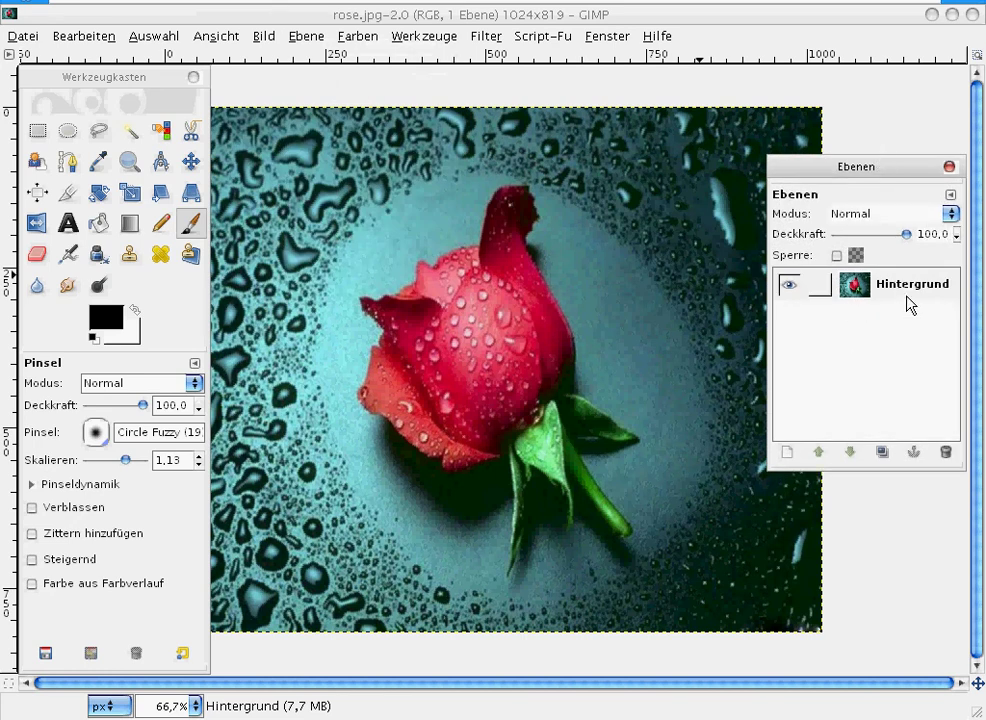
Step: Duplicate the Hintergrund layer as Hintergrund-Kopie and refocus the image window
click(882, 453)
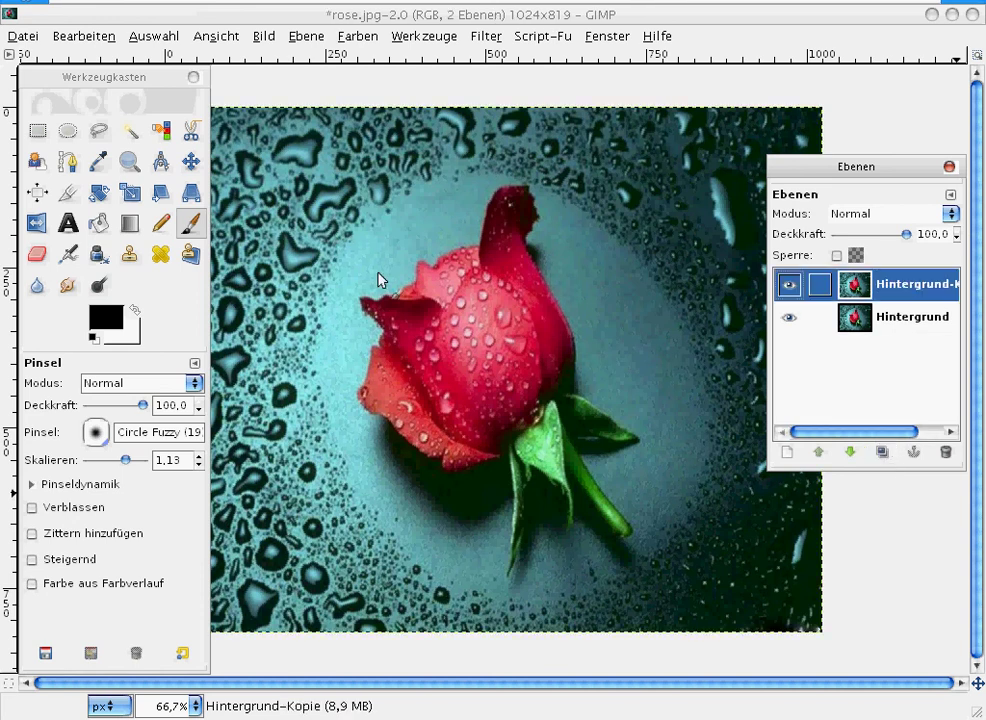
click(366, 40)
click(366, 40)
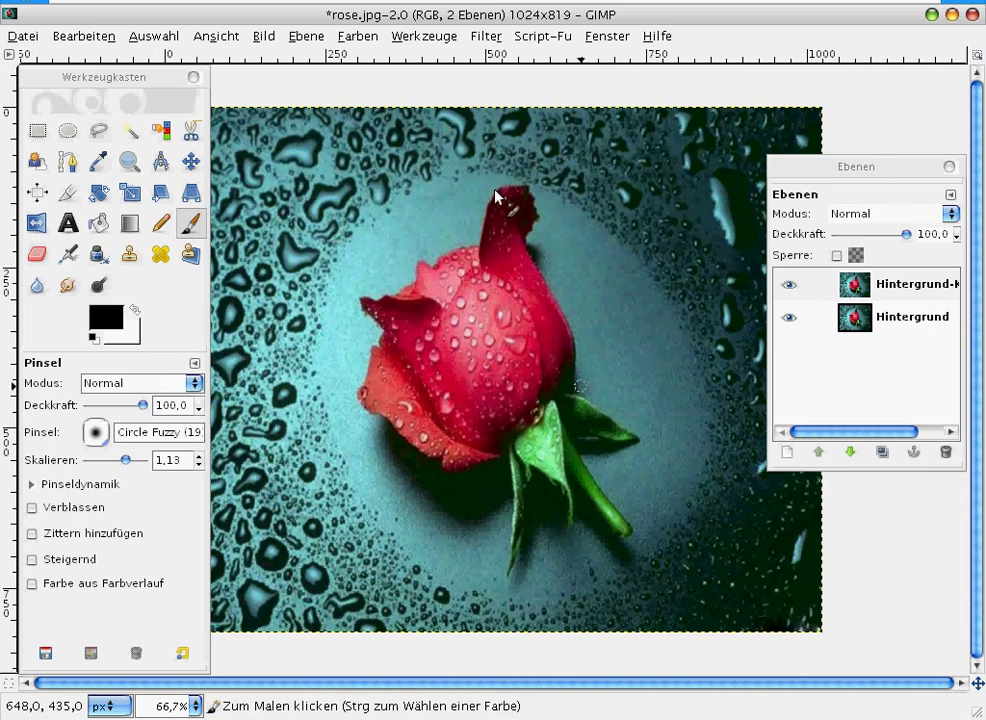
Step: Desaturate the Hintergrund-Kopie layer with Farben > Entsättigen using Helligkeit
click(355, 38)
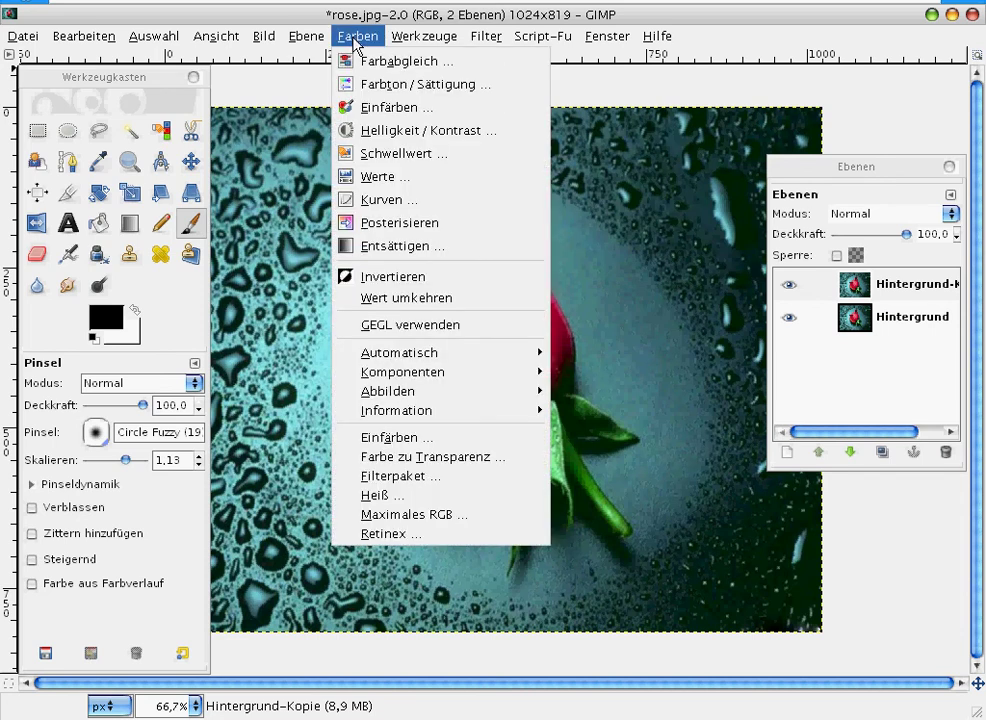
click(389, 256)
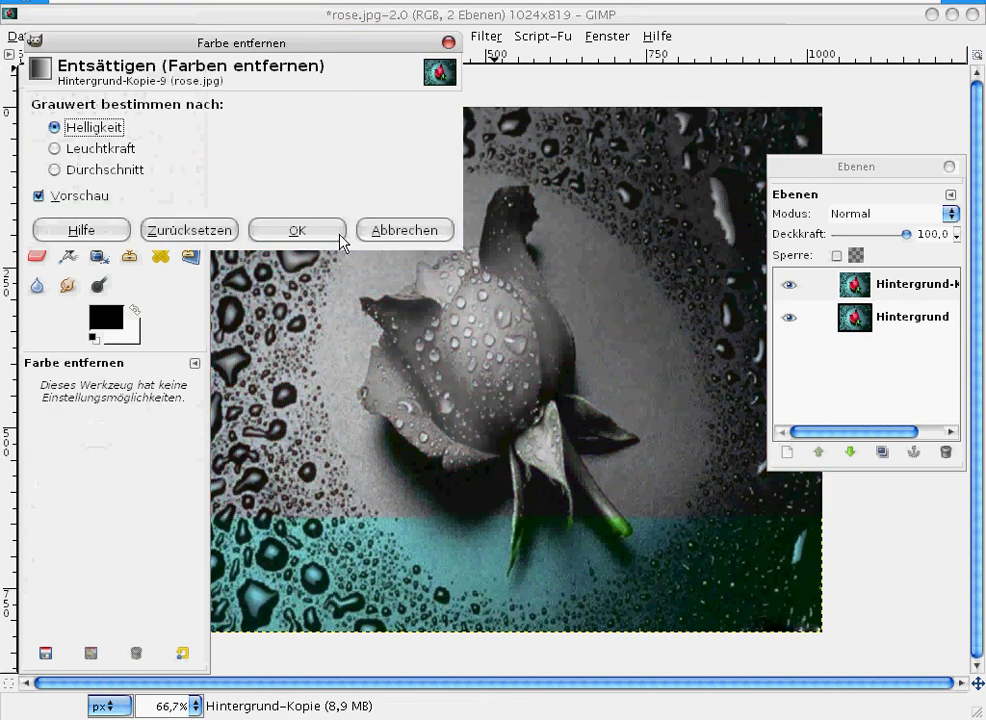
click(300, 230)
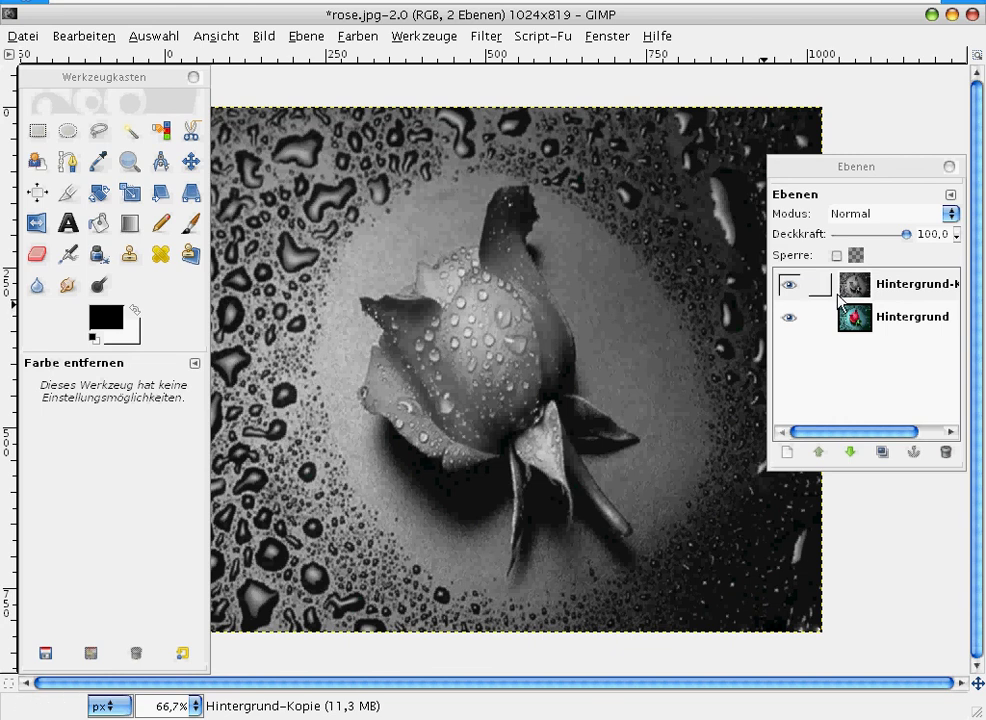
Step: Add a Weiß (volle Deckkraft) layer mask to Hintergrund-Kopie and make the mask active
click(862, 287)
click(862, 287)
right_click(879, 289)
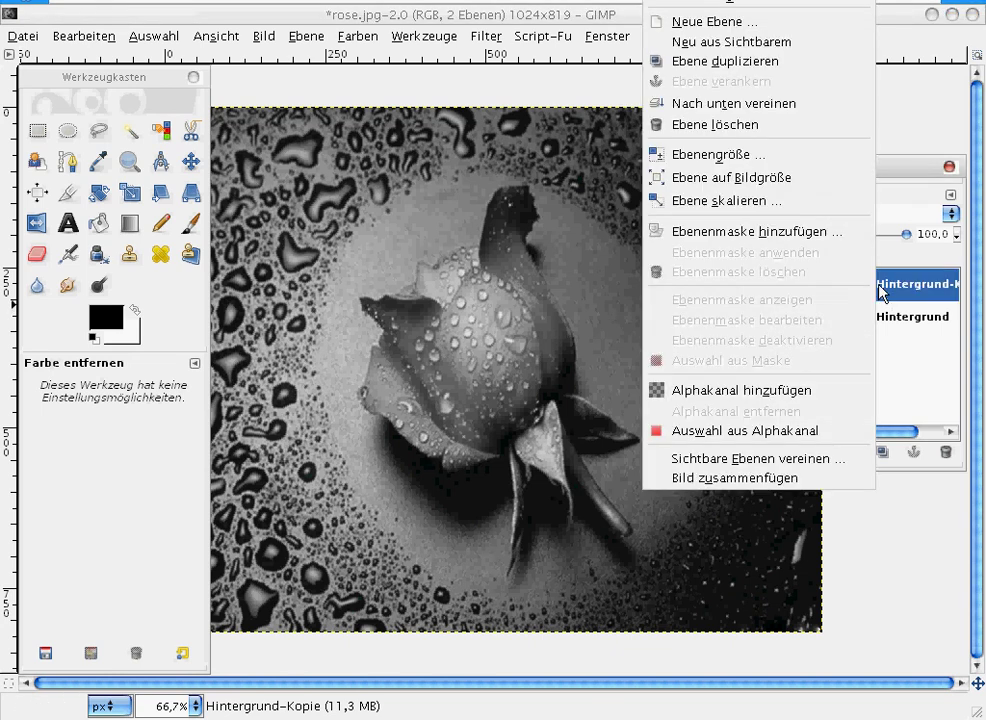
click(769, 233)
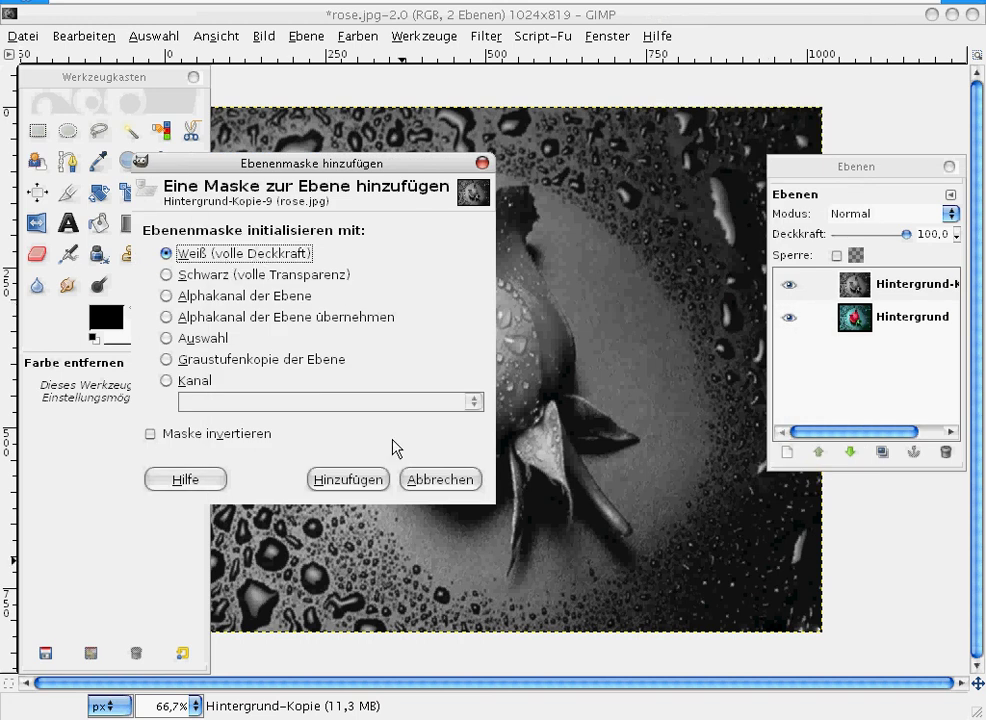
click(356, 480)
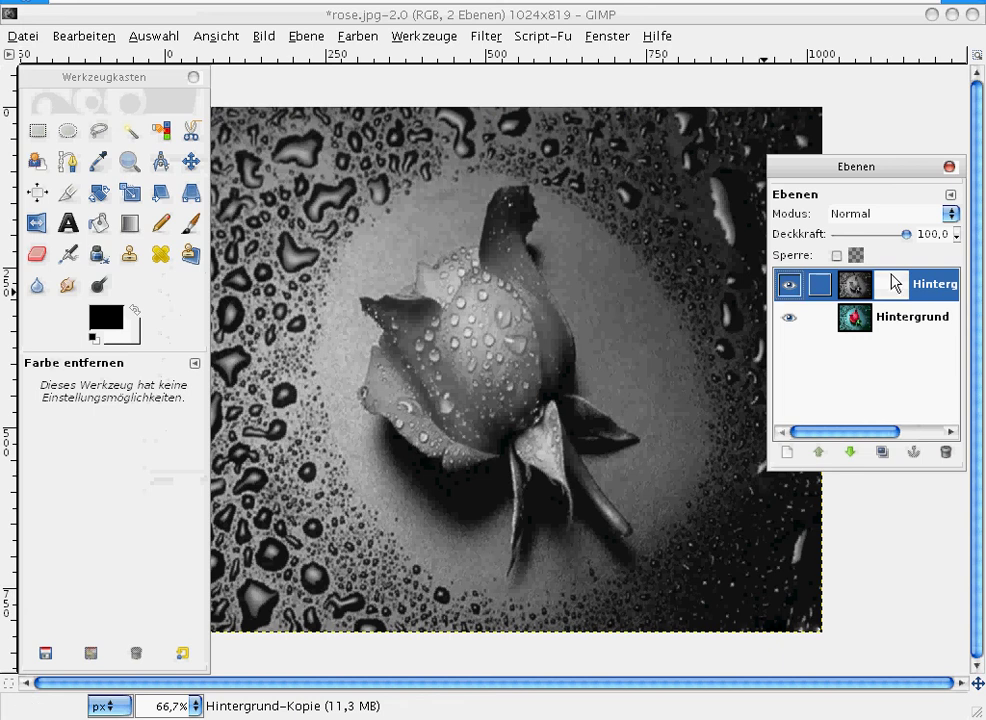
click(890, 288)
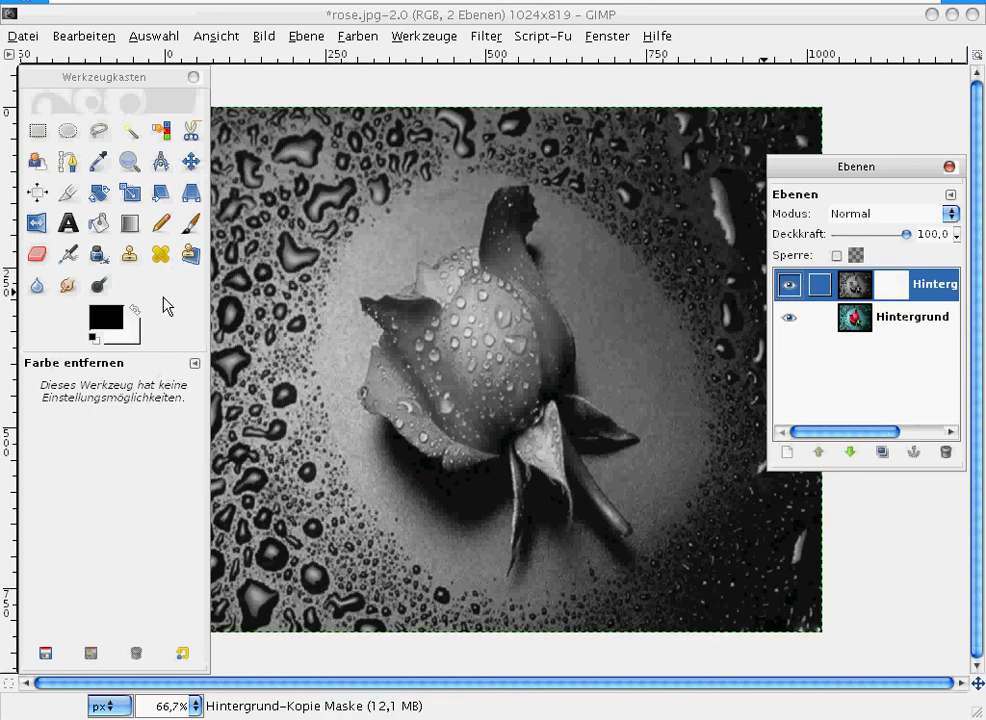
Step: With the Paintbrush at Skalieren 5,46, paint black on the mask over the rose head and tip
click(191, 222)
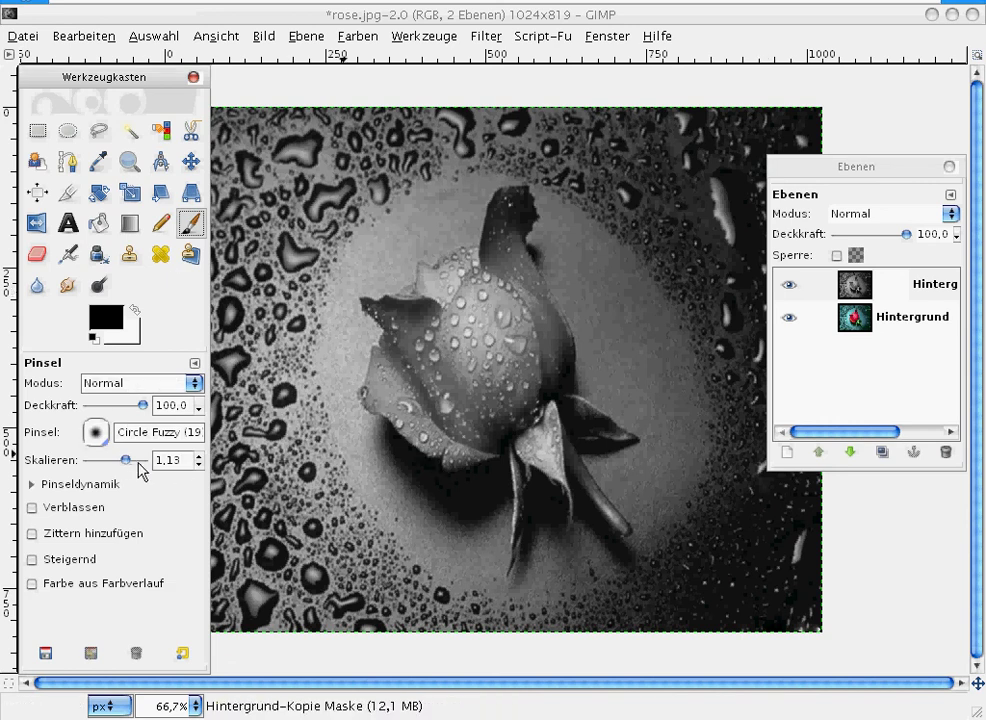
drag(132, 463, 141, 460)
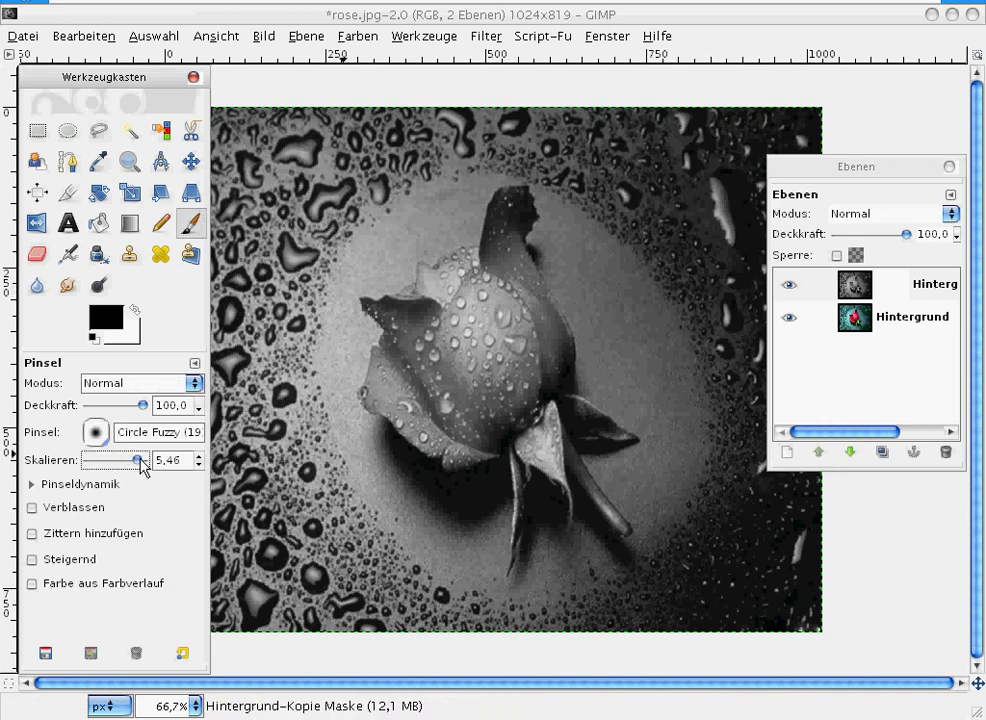
mouse_move(472, 362)
mouse_down()
mouse_move(484, 347)
mouse_move(418, 350)
mouse_move(451, 340)
mouse_move(430, 329)
mouse_move(481, 291)
mouse_move(460, 308)
mouse_up()
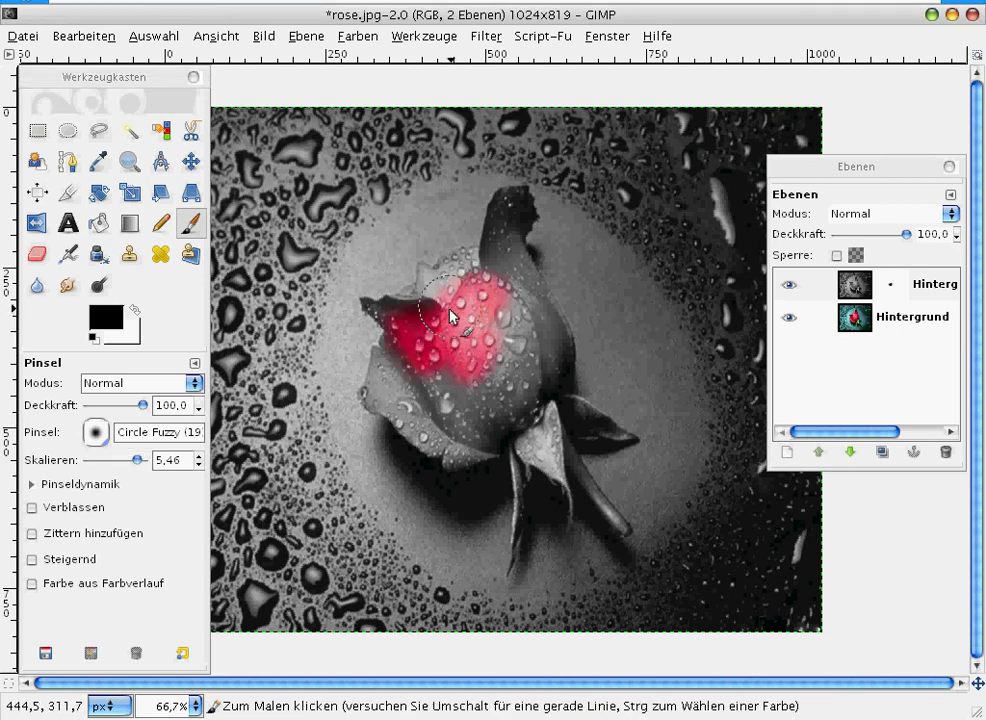
drag(500, 275, 500, 375)
drag(397, 376, 400, 405)
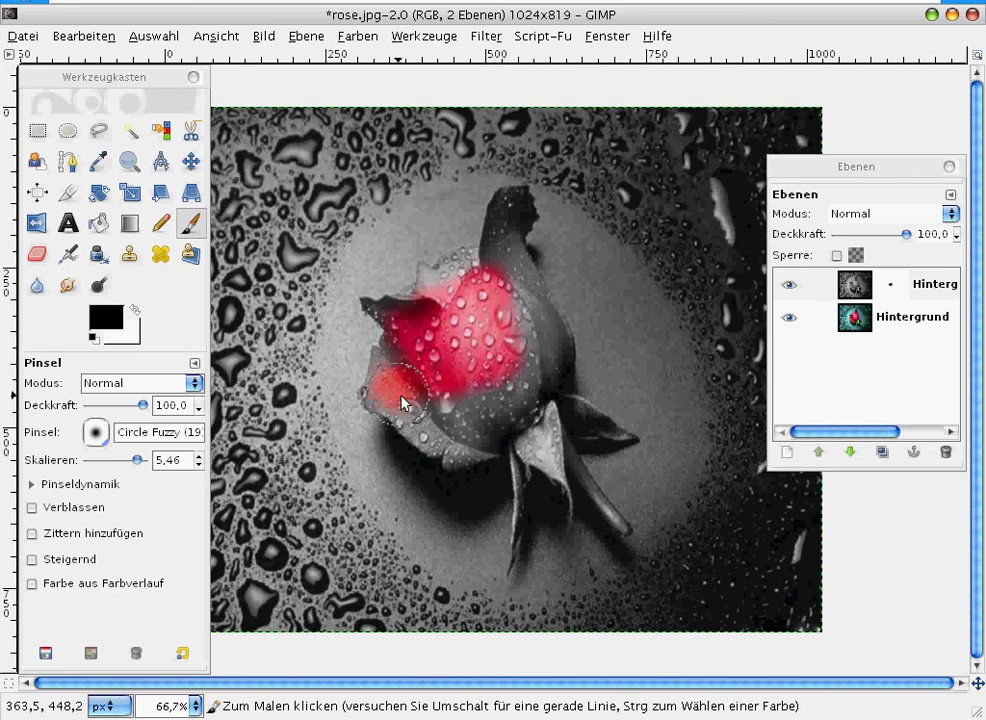
drag(488, 428, 418, 414)
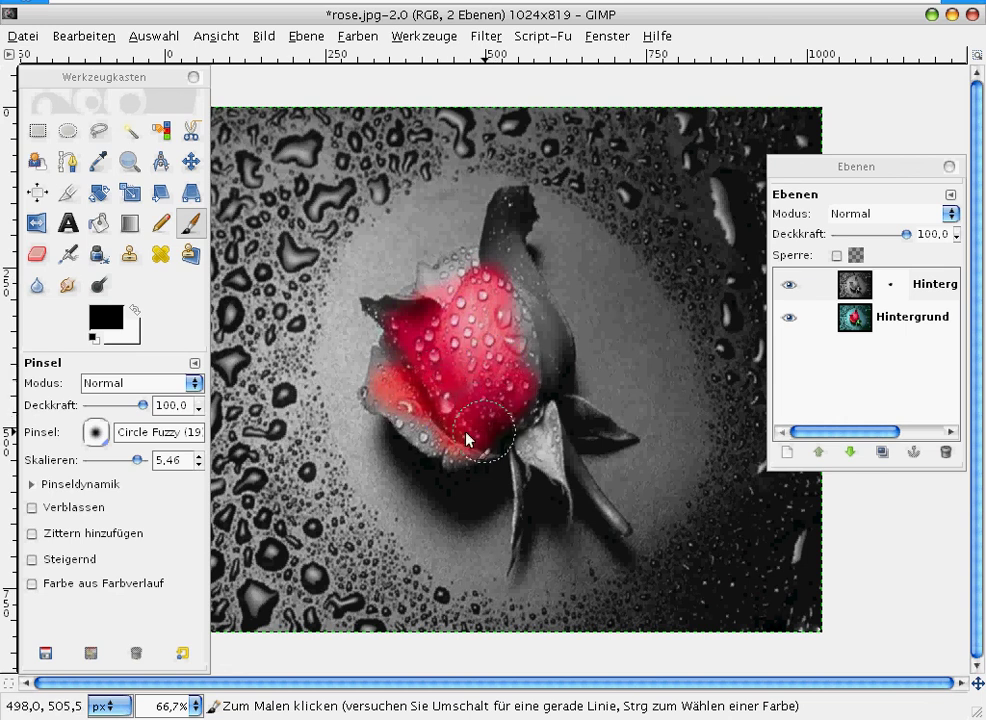
mouse_move(425, 382)
mouse_down()
mouse_move(433, 313)
mouse_move(528, 360)
mouse_up()
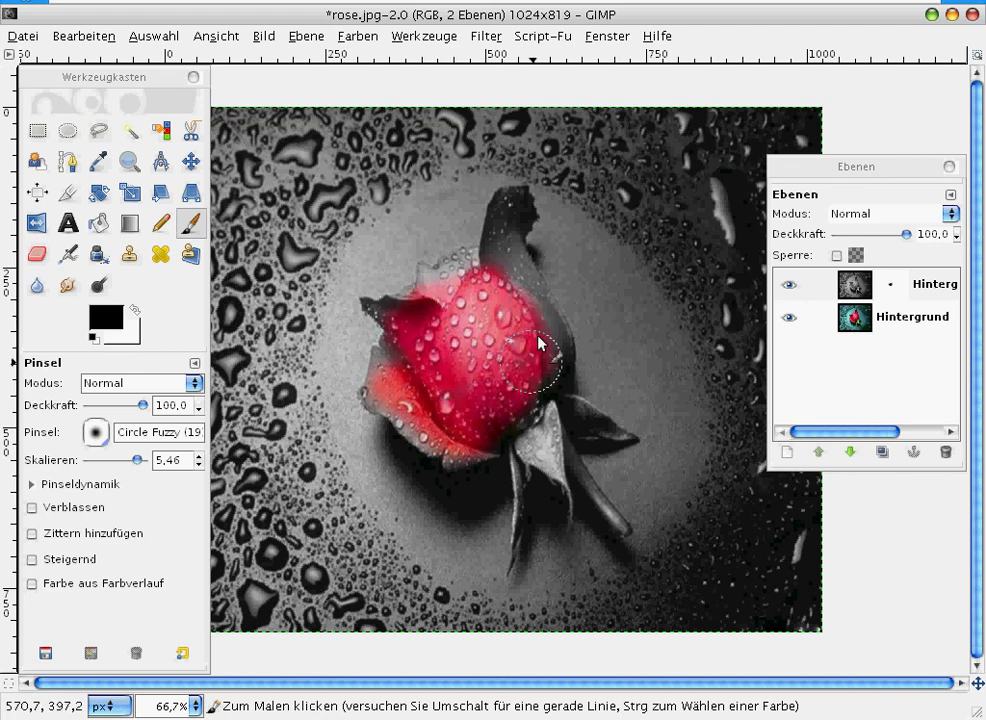
drag(535, 370, 507, 227)
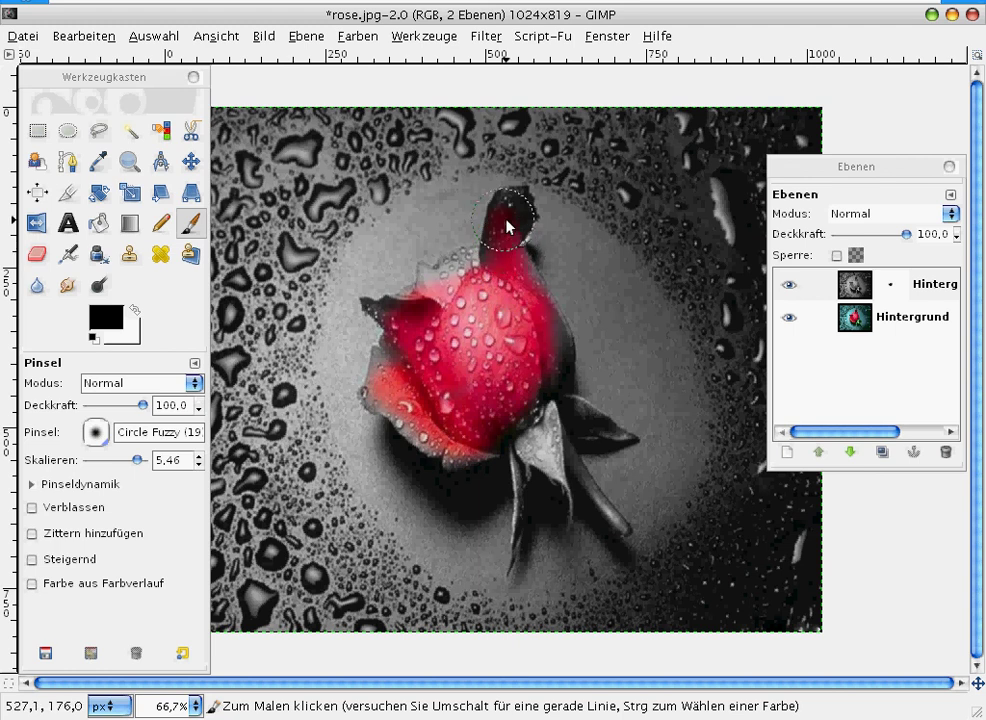
click(512, 221)
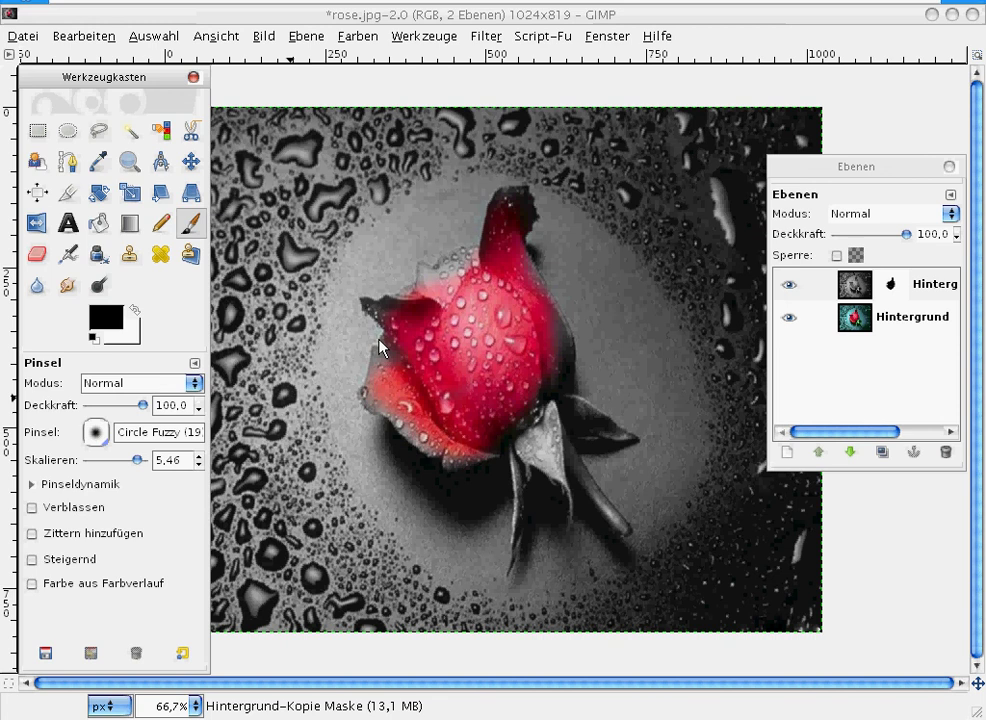
Step: Set the brush Skalieren to 1,62 and paint black along the lower-left petal edge
key(bracketleft)
key(bracketleft)
drag(133, 460, 121, 460)
drag(127, 460, 387, 355)
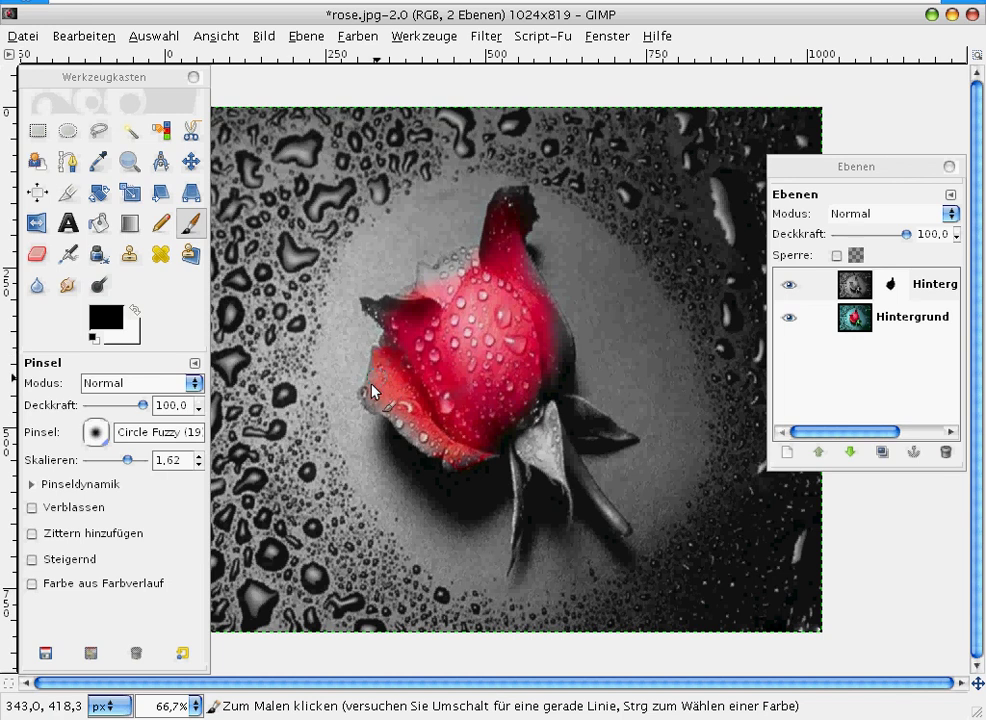
drag(361, 408, 395, 425)
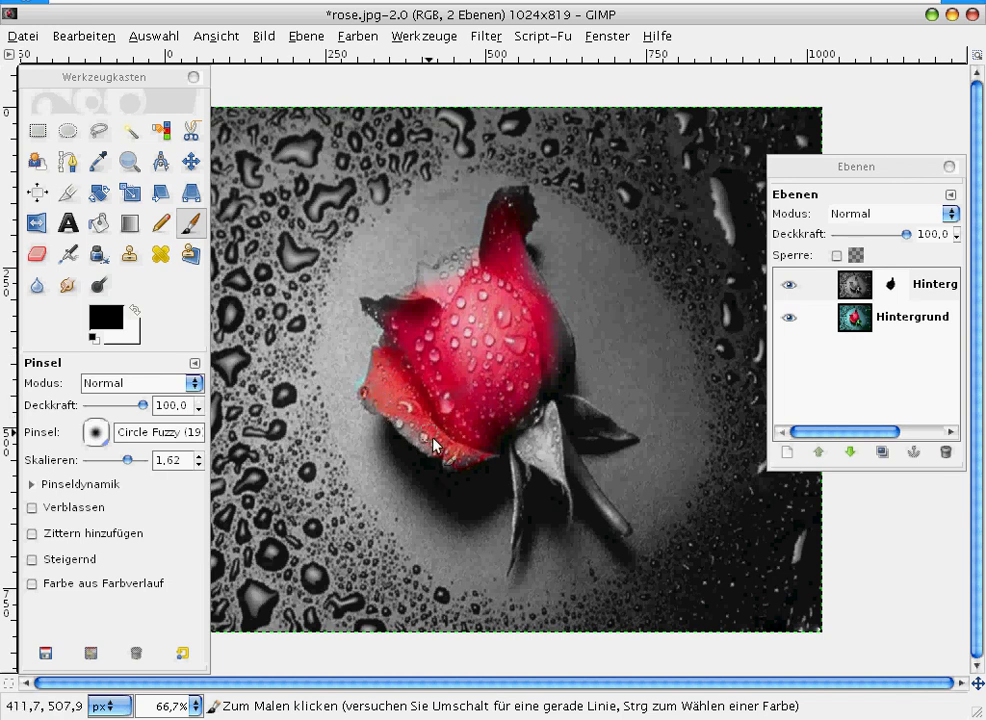